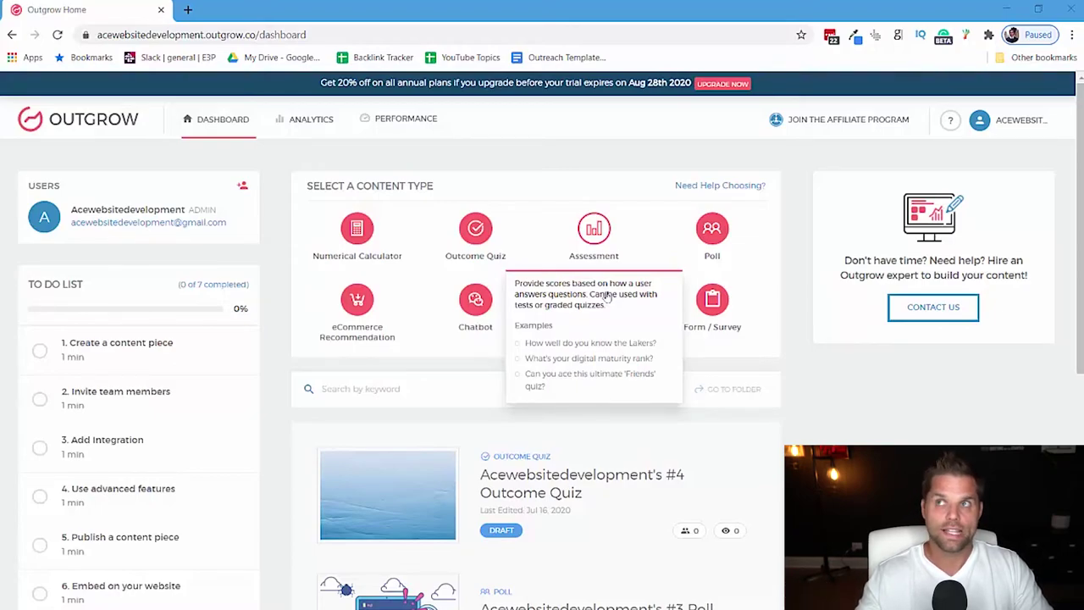
mouse_move(728, 243)
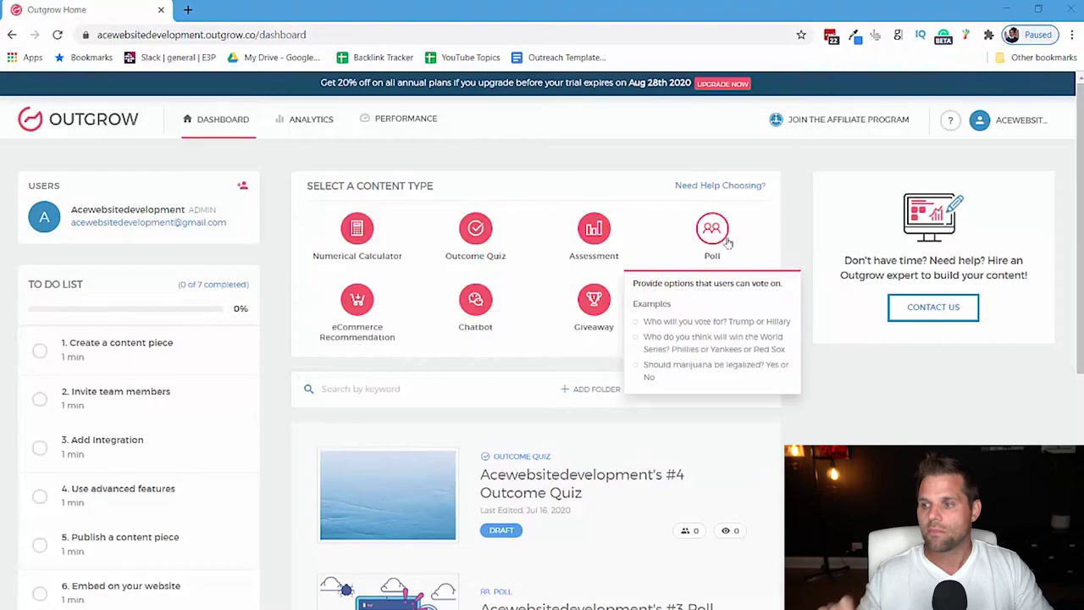
mouse_move(358, 296)
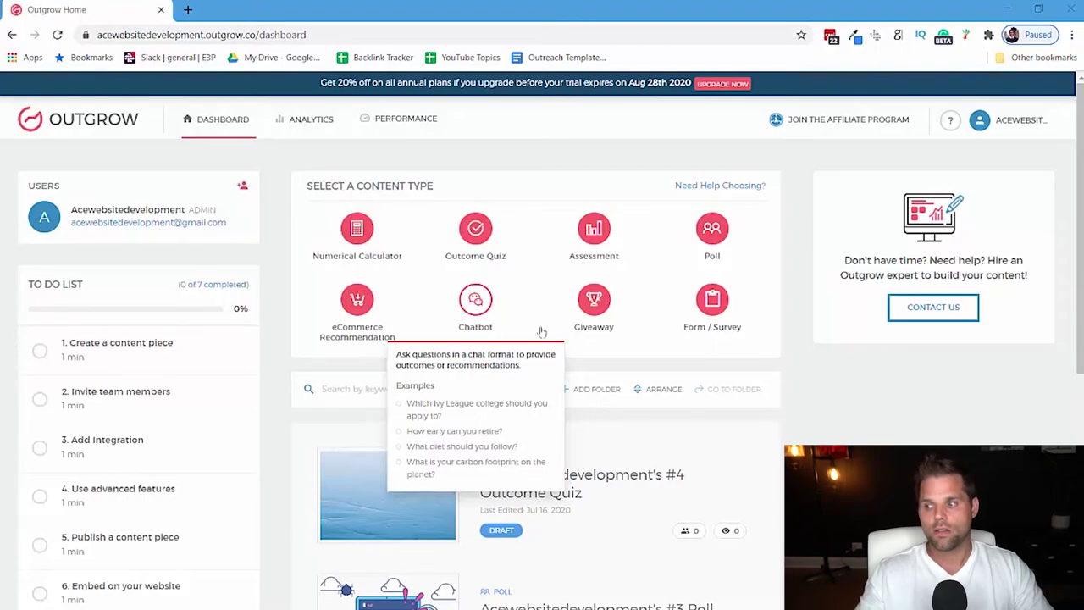
mouse_move(598, 321)
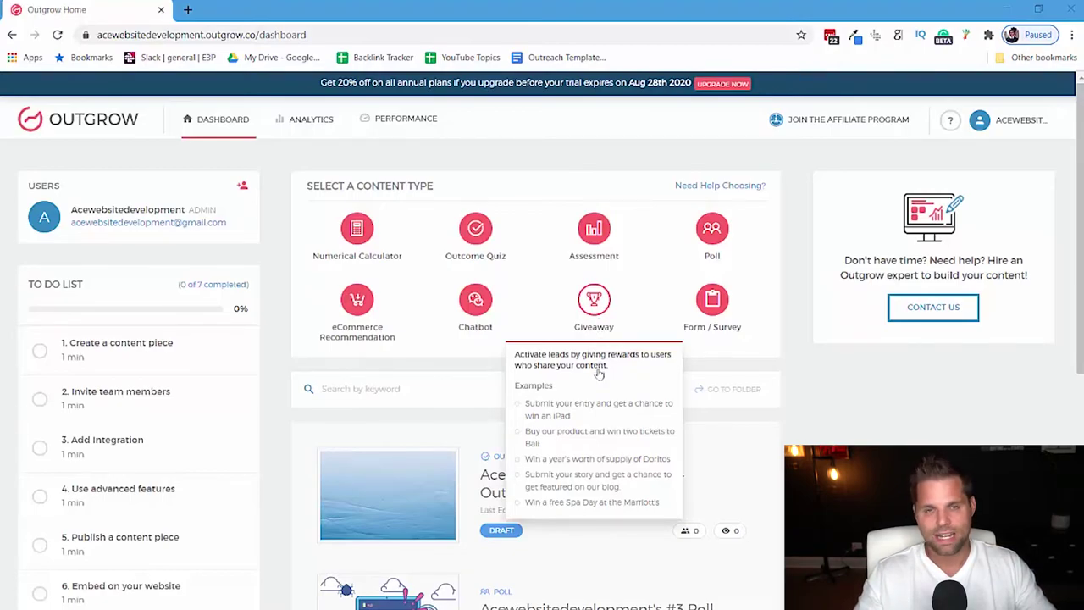
mouse_move(716, 310)
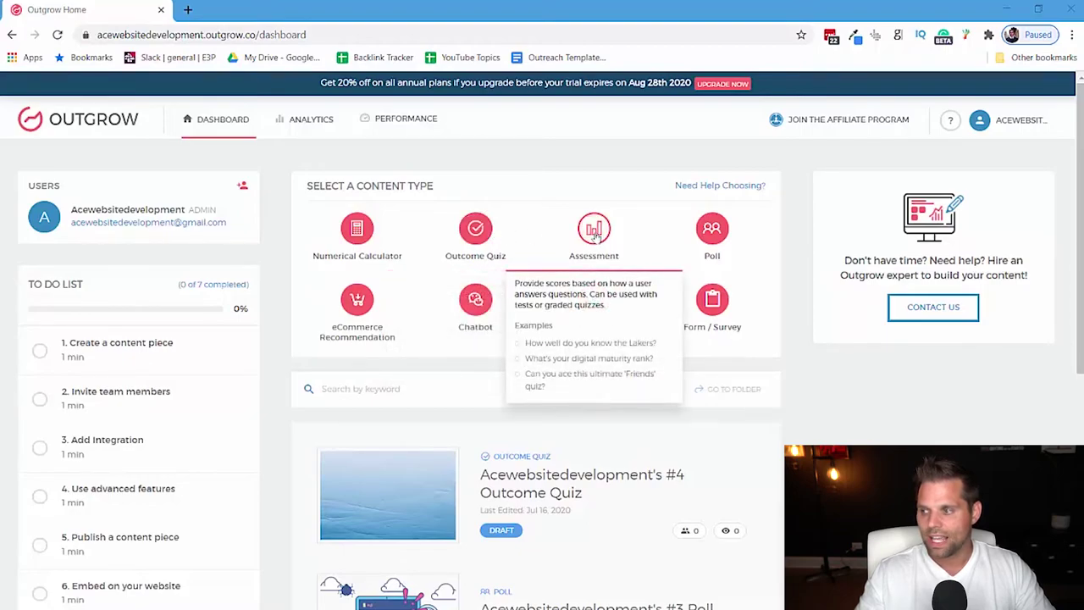
Step: Start a new poll and open the ready-made template library on the HR category
click(706, 239)
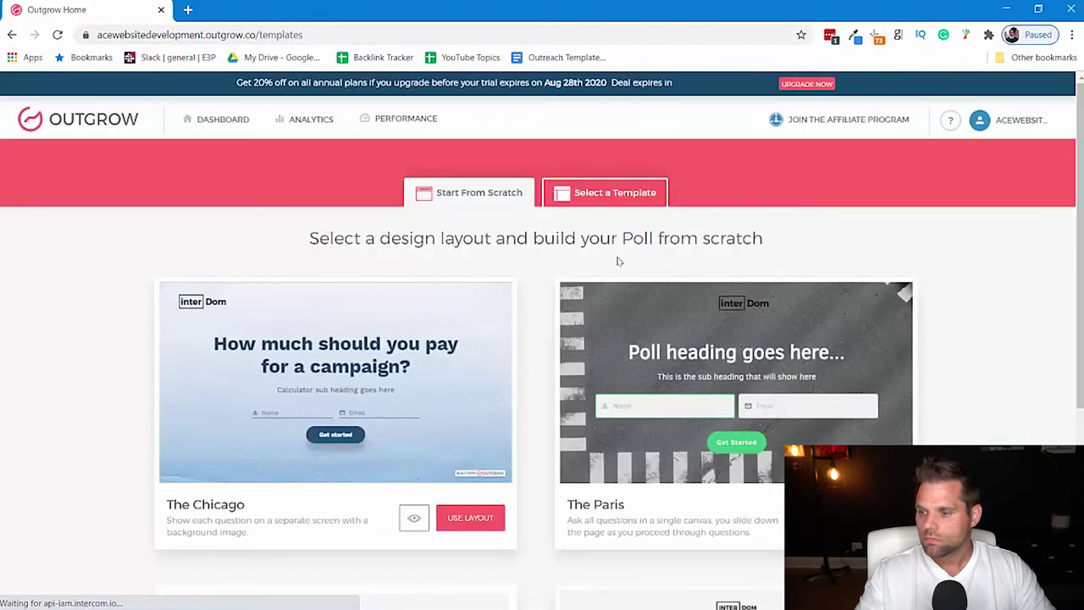
click(613, 195)
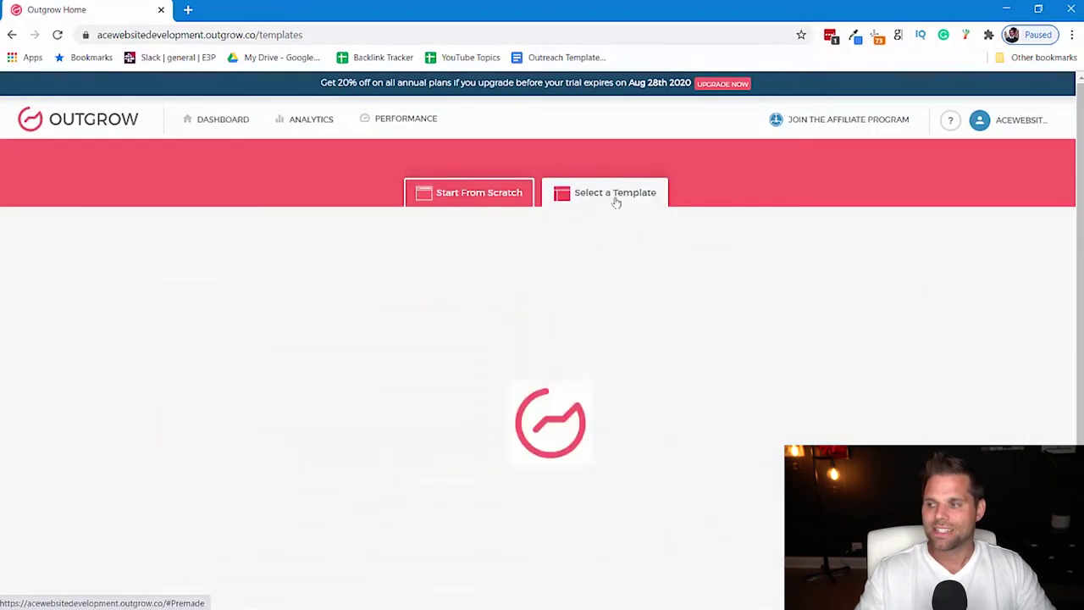
scroll(601, 342, down, 2)
scroll(603, 355, up, 2)
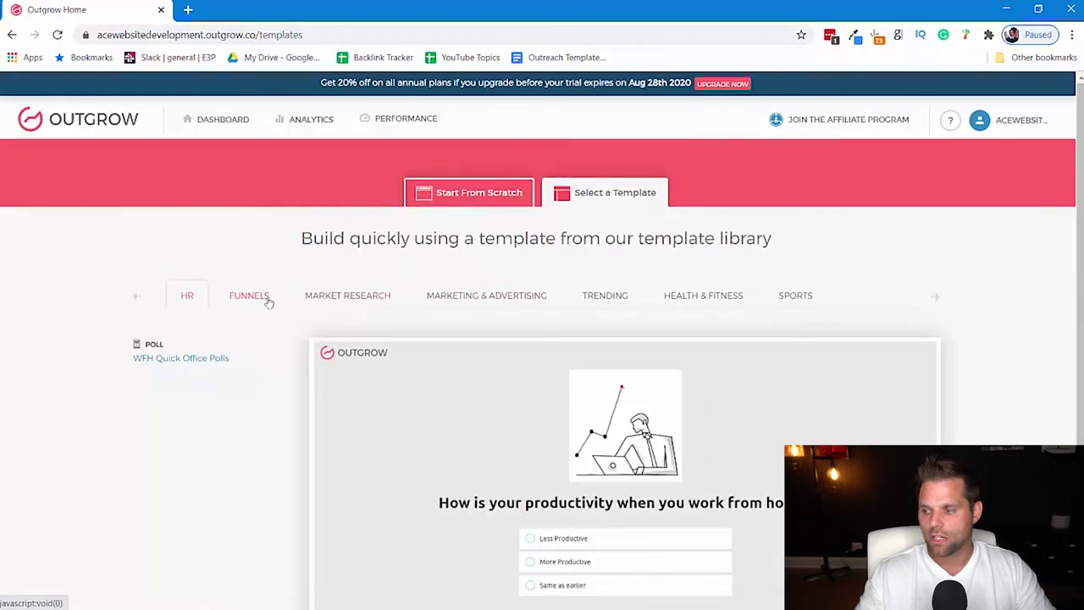
Step: Browse the Market Research, Marketing & Advertising and Trending poll templates
click(383, 302)
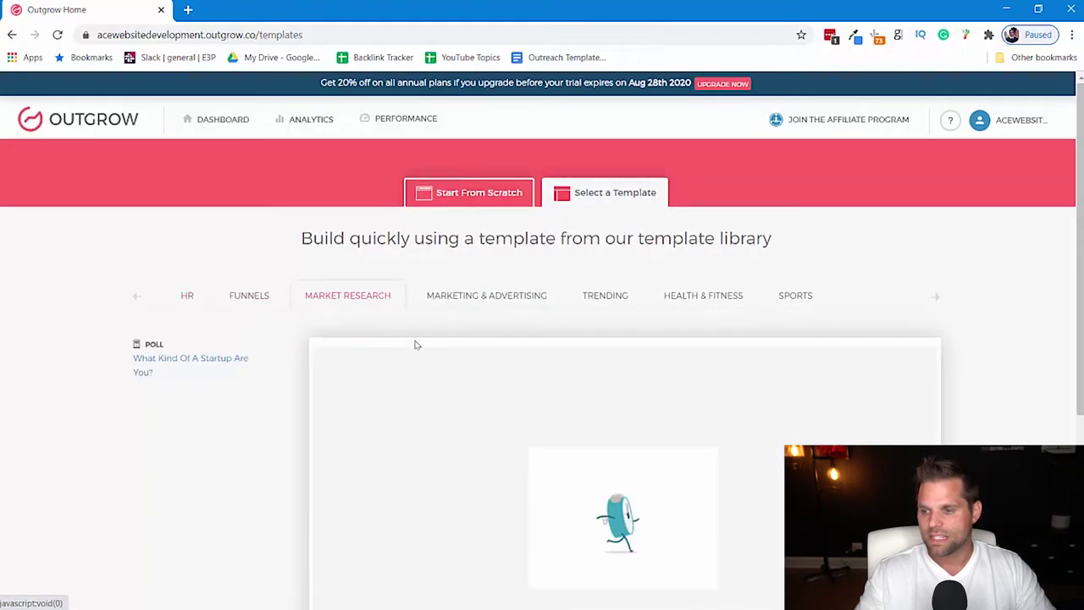
scroll(559, 339, down, 3)
scroll(593, 385, down, 2)
scroll(614, 403, up, 5)
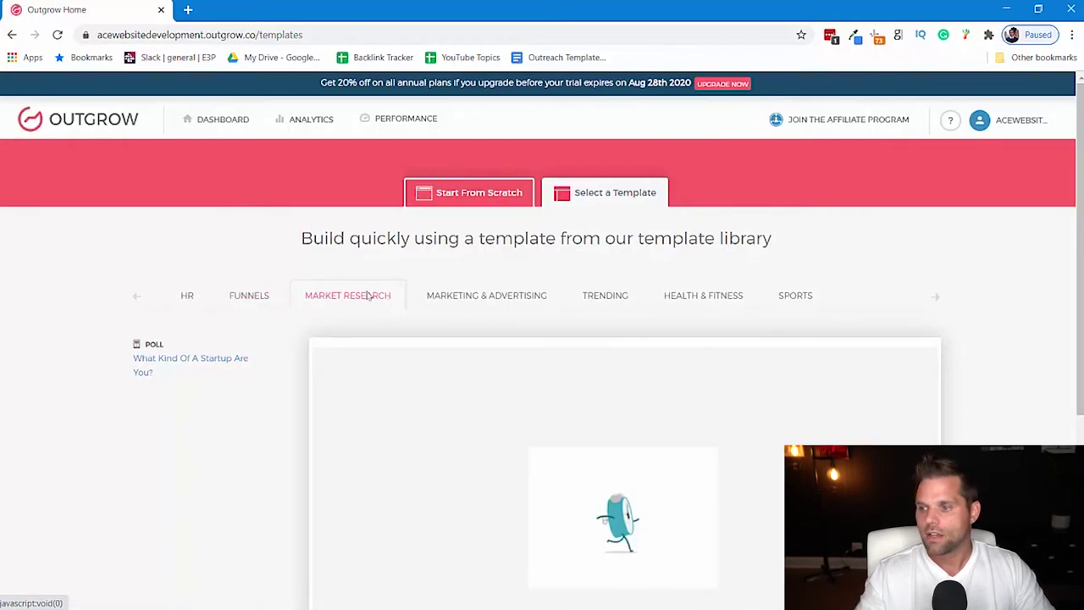
click(498, 308)
scroll(508, 322, down, 2)
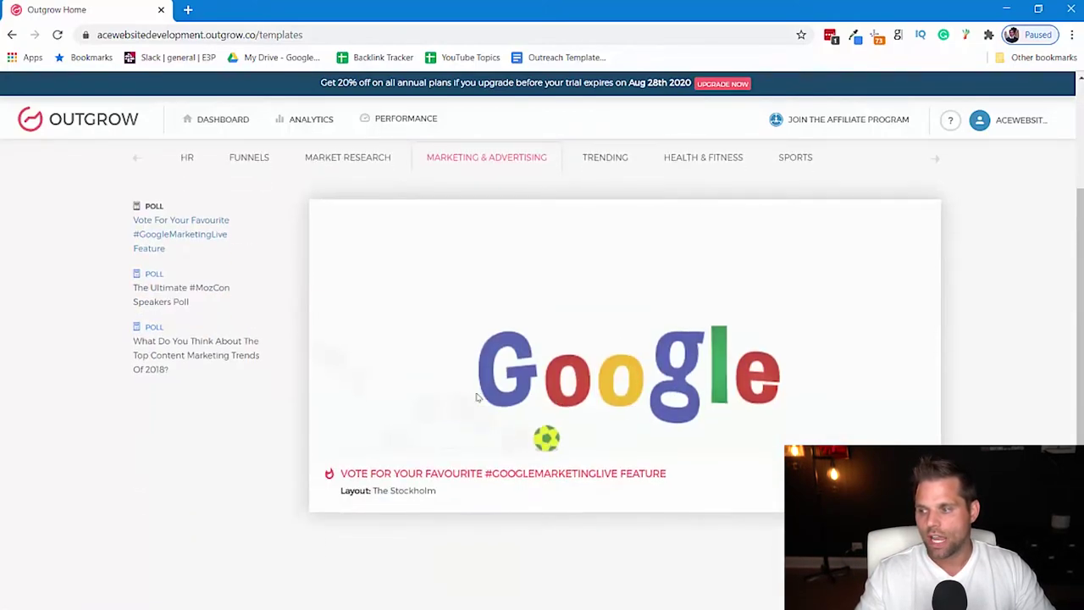
scroll(584, 322, up, 2)
click(610, 295)
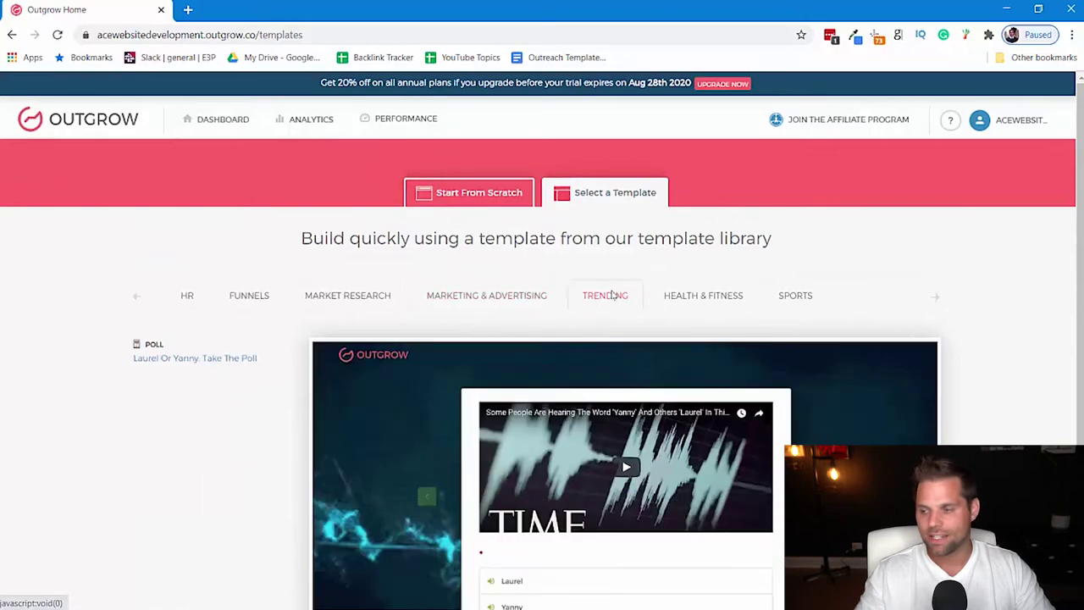
scroll(610, 322, down, 2)
scroll(510, 174, up, 2)
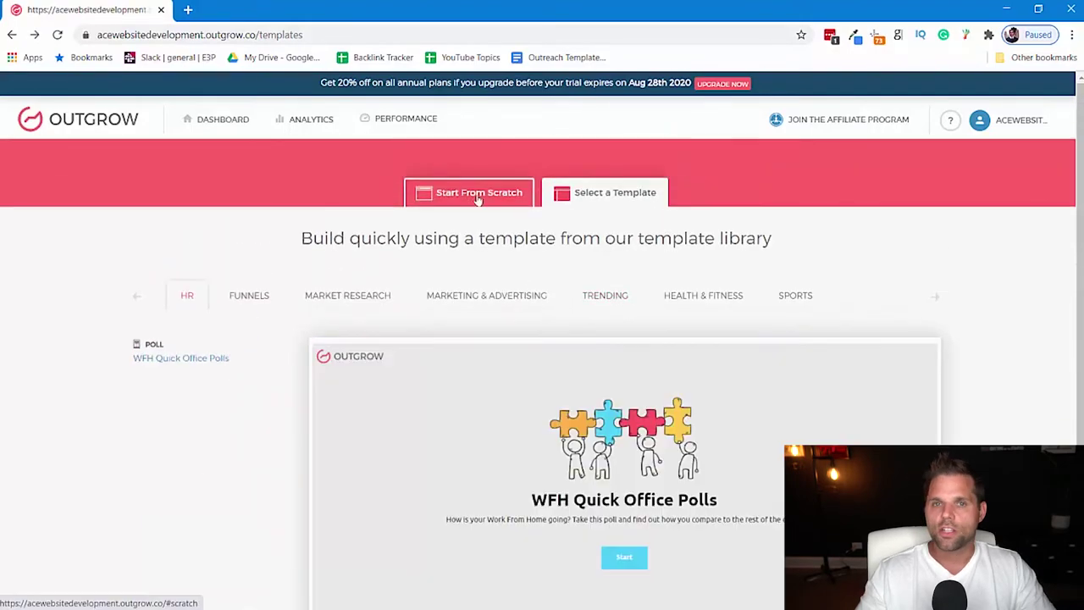
Step: Build the poll from scratch using The Stockholm layout
click(479, 194)
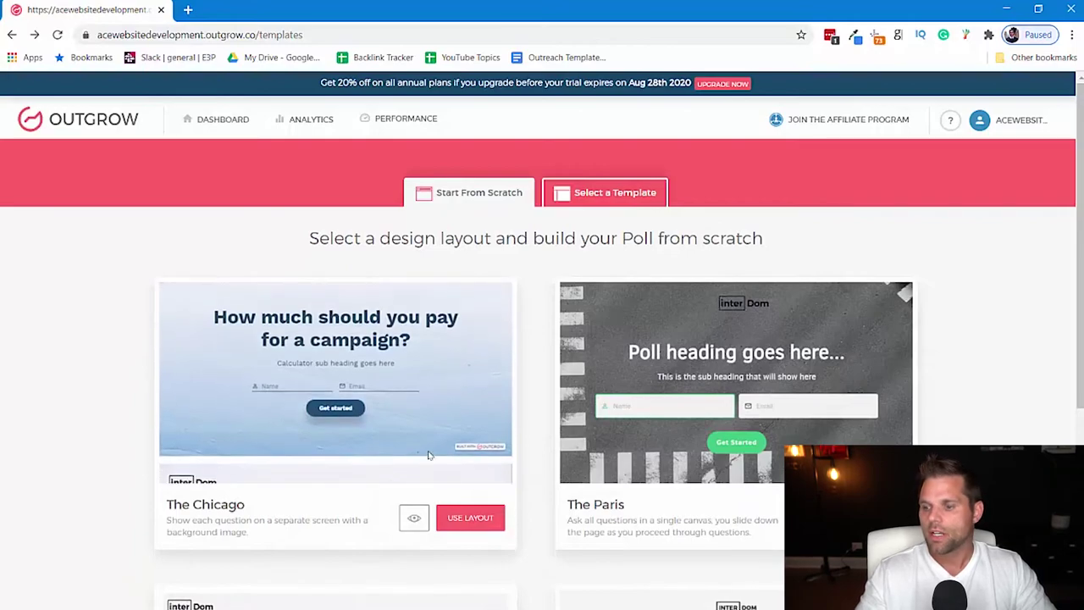
scroll(432, 444, down, 2)
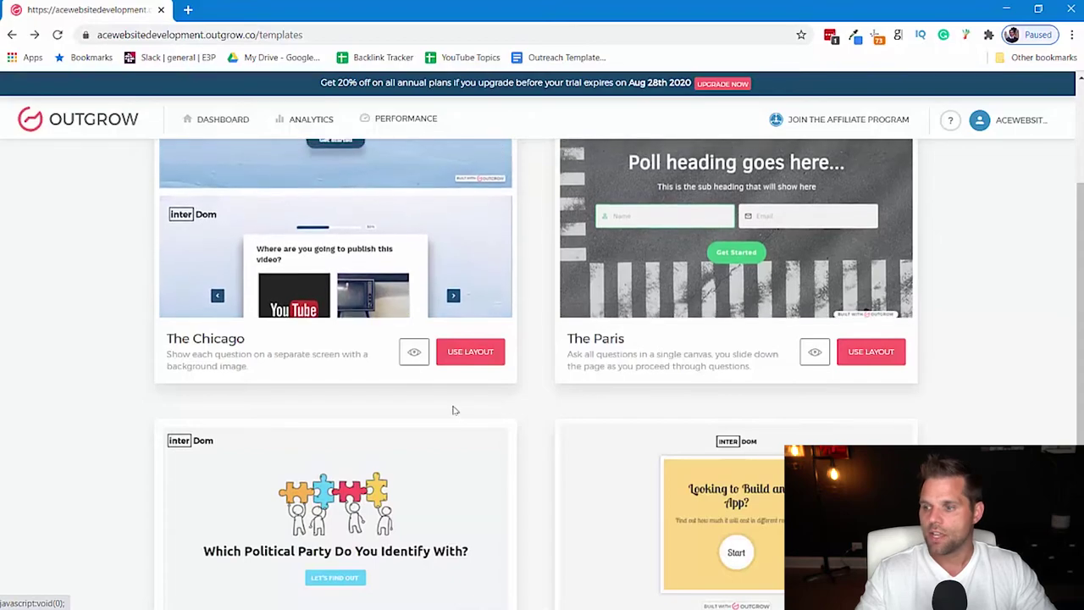
scroll(570, 447, down, 2)
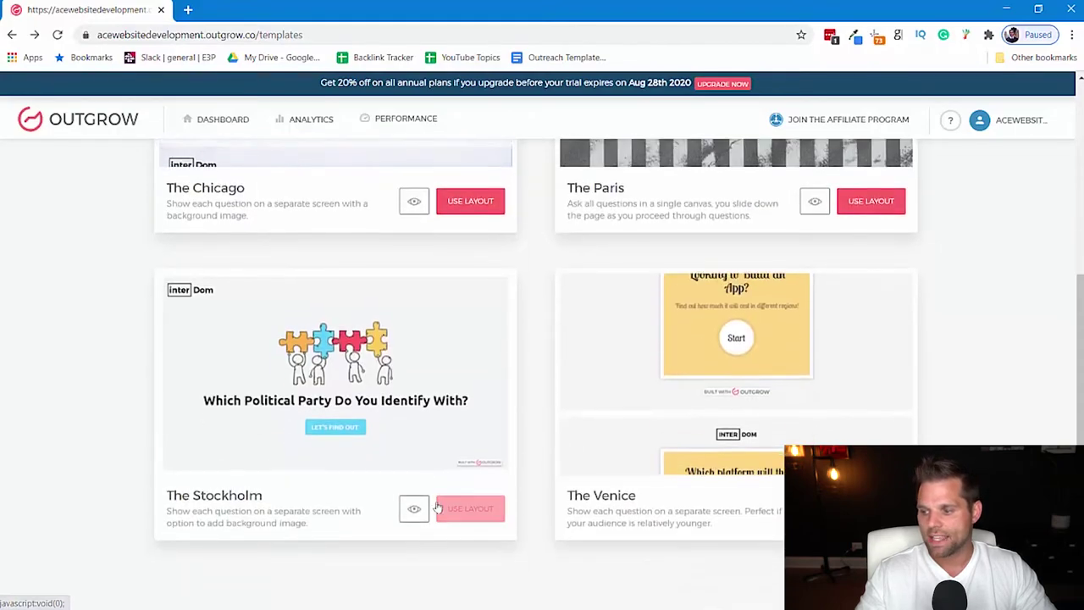
scroll(495, 424, up, 4)
click(472, 518)
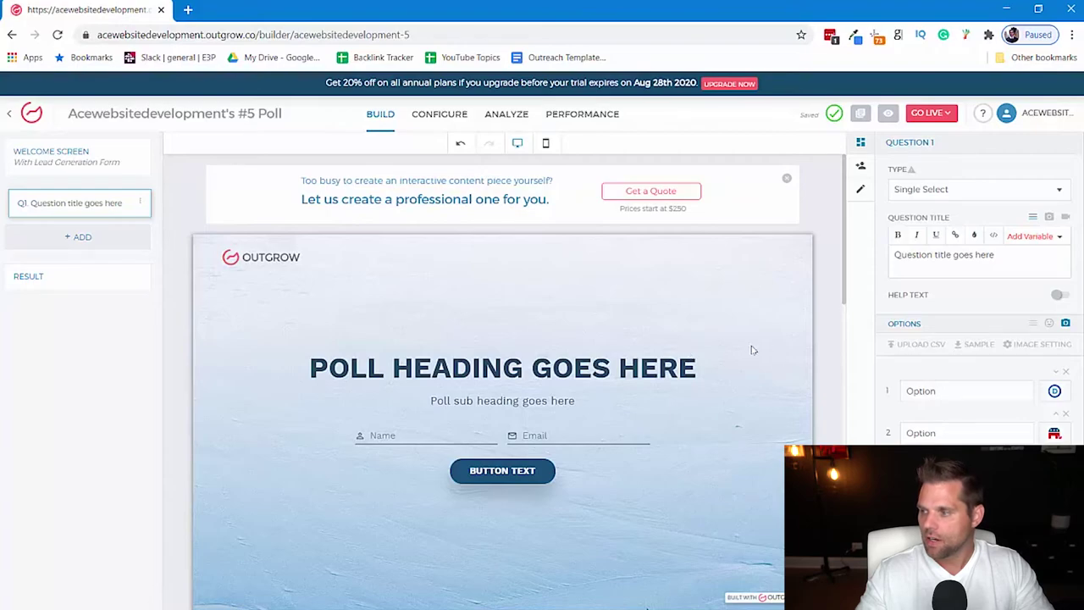
Step: Review the welcome screen settings, test-vote the elephant option, and check the add-screen choices without adding one
click(659, 363)
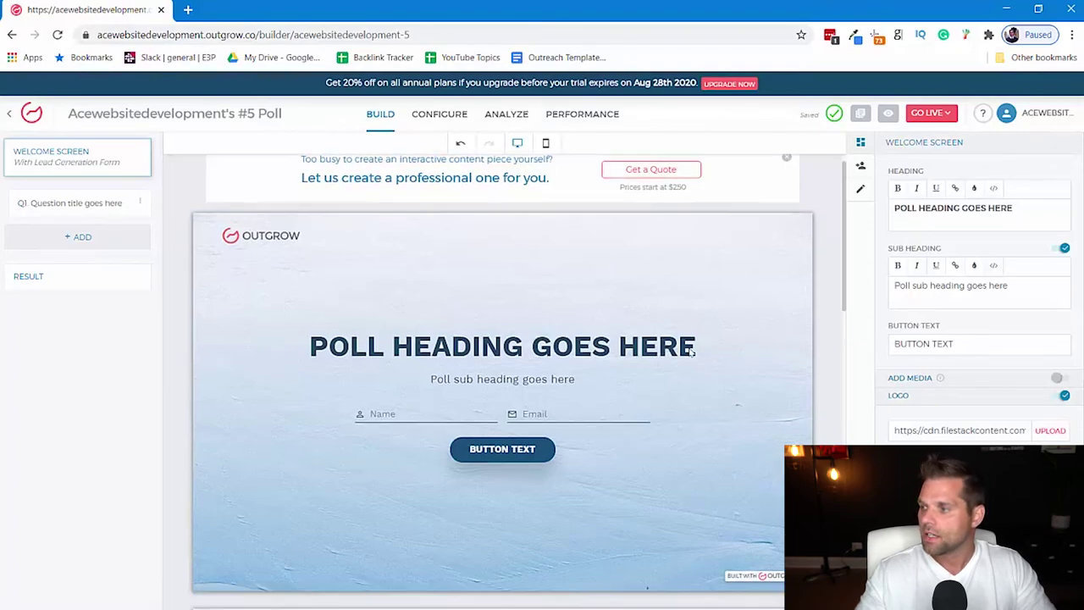
scroll(687, 352, down, 5)
scroll(690, 353, down, 2)
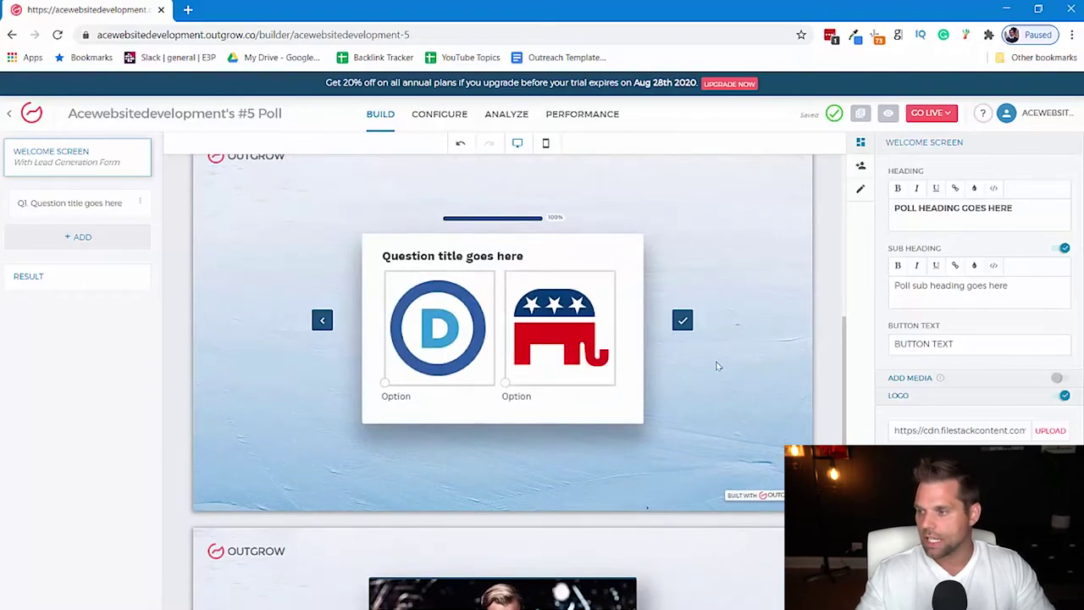
click(592, 378)
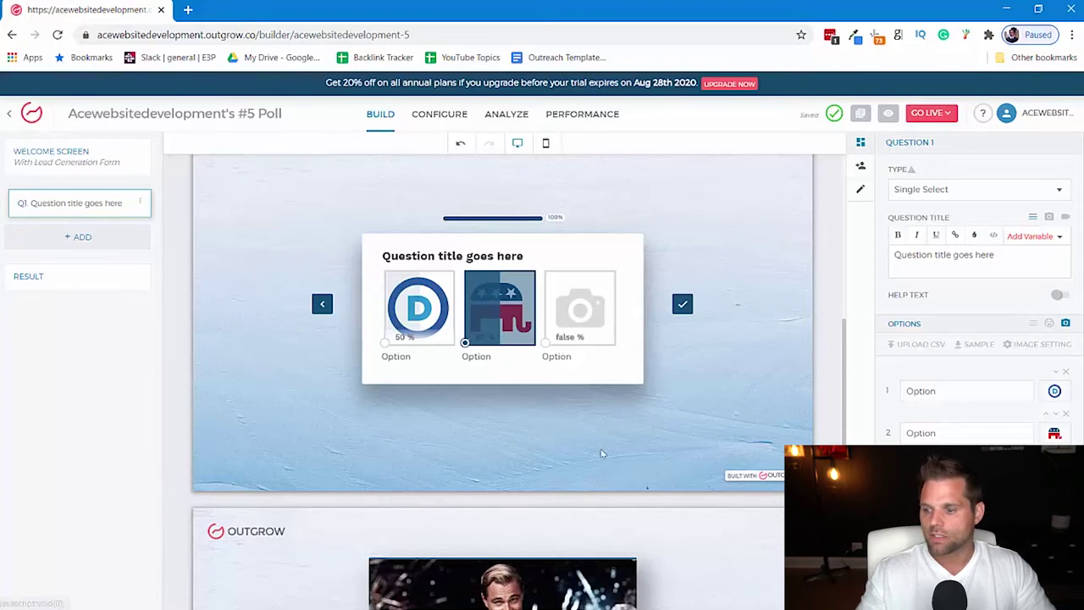
scroll(566, 432, down, 2)
scroll(629, 433, down, 2)
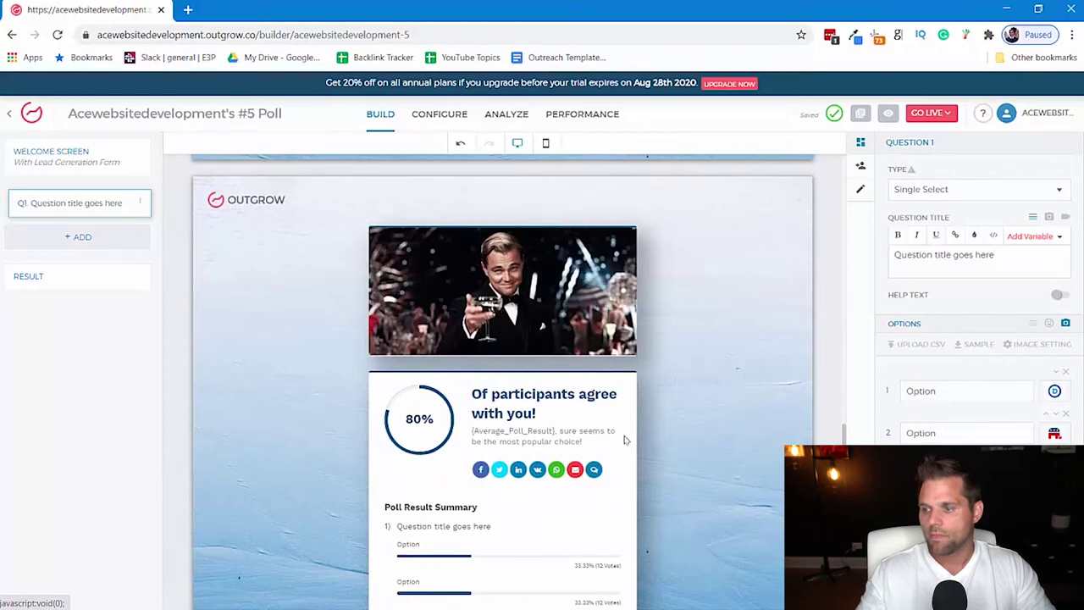
scroll(629, 432, down, 1)
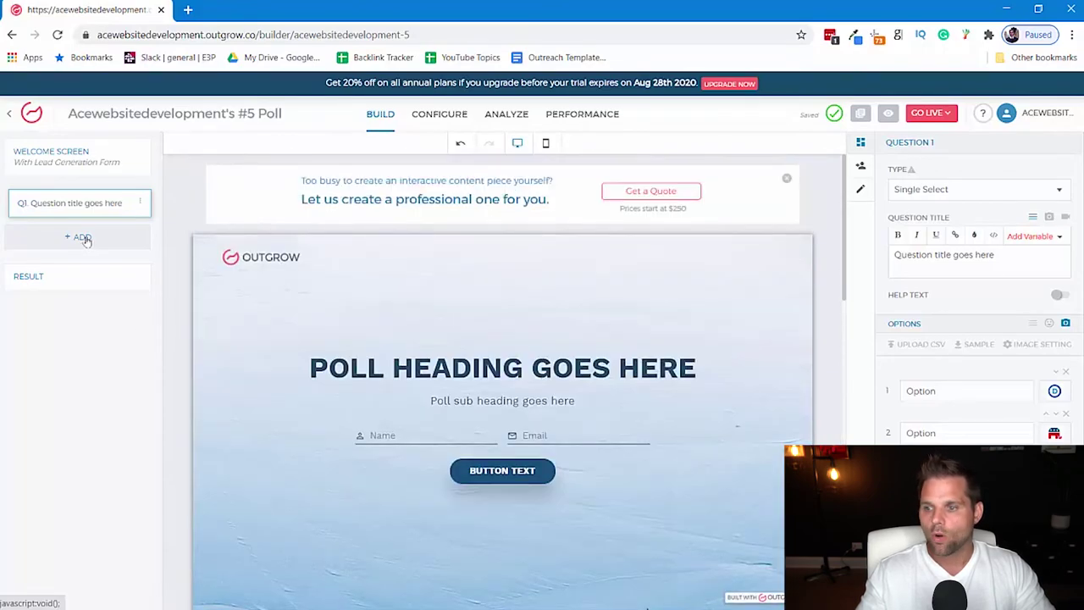
click(86, 238)
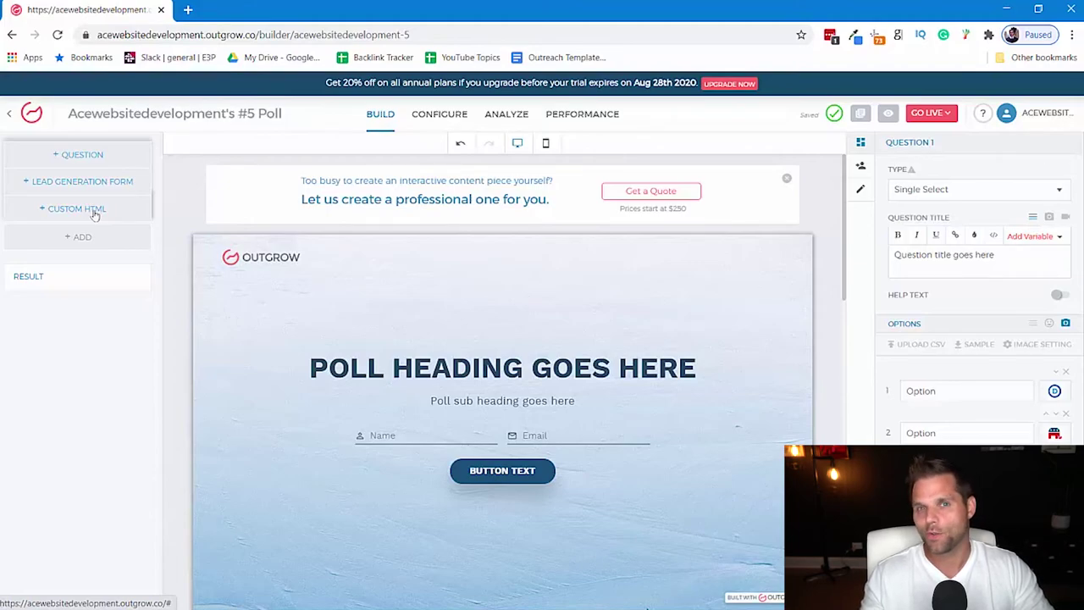
click(68, 155)
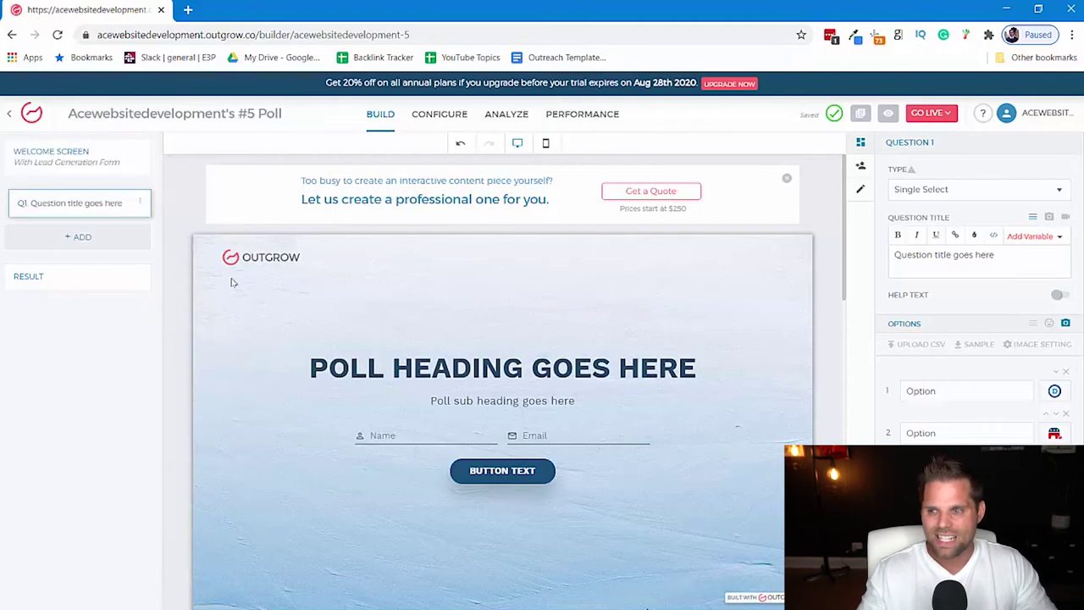
Step: Preview the poll on mobile through to the result screen, then open Configure
click(545, 144)
scroll(588, 378, down, 10)
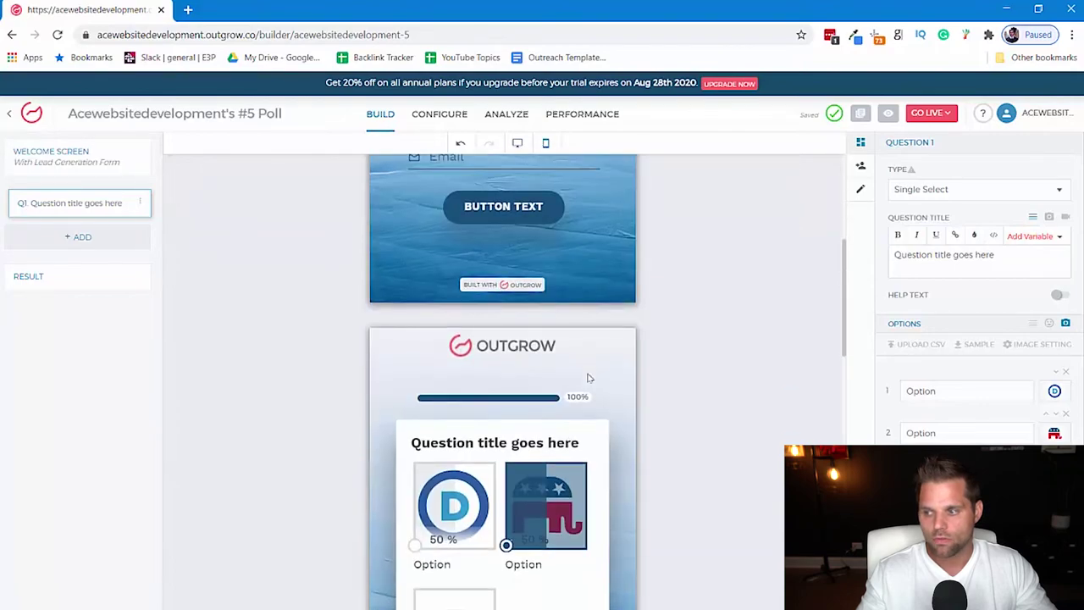
scroll(588, 378, down, 10)
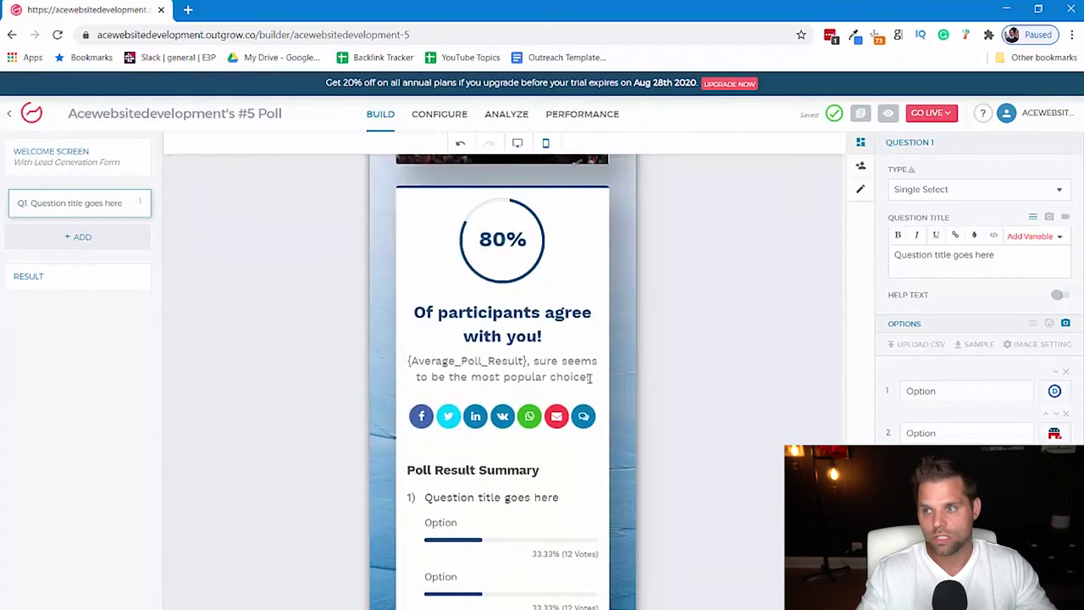
scroll(589, 375, up, 20)
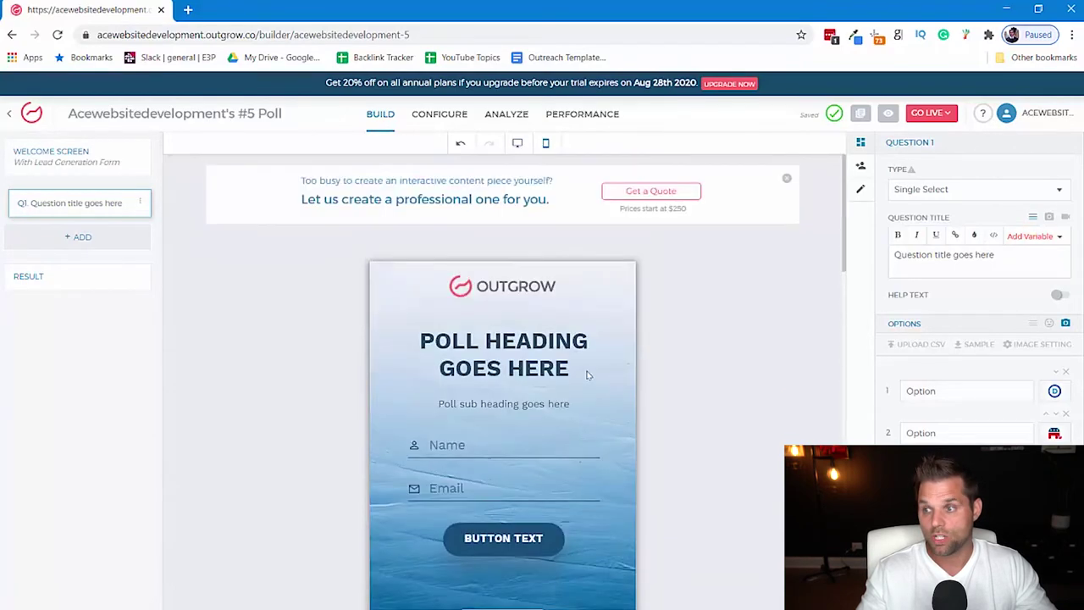
click(441, 116)
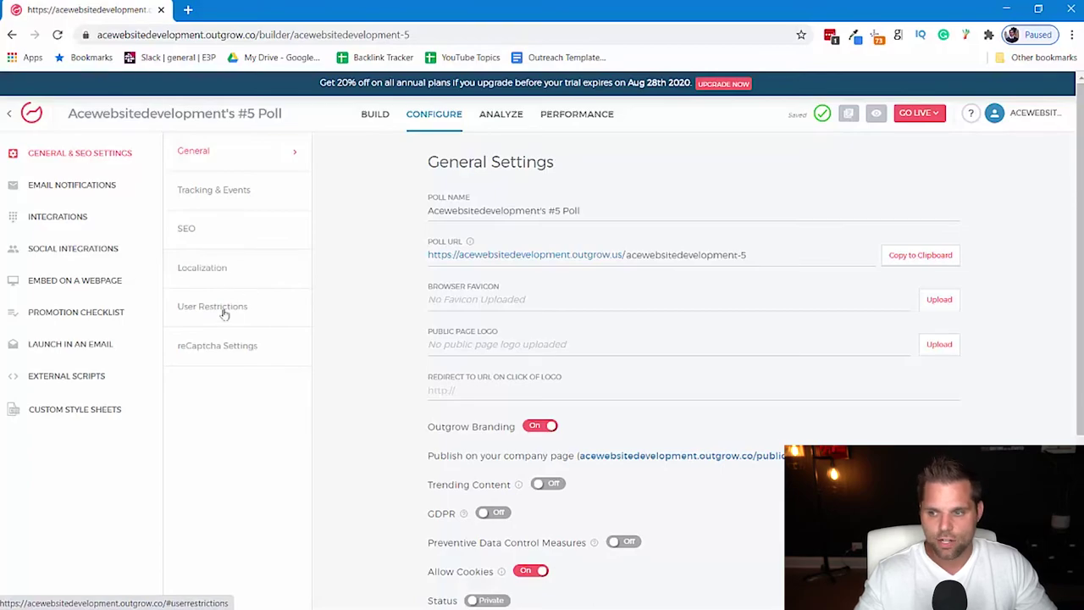
Step: Review the Localization, Tracking & Events and General settings, then open the user Email Notifications
click(206, 269)
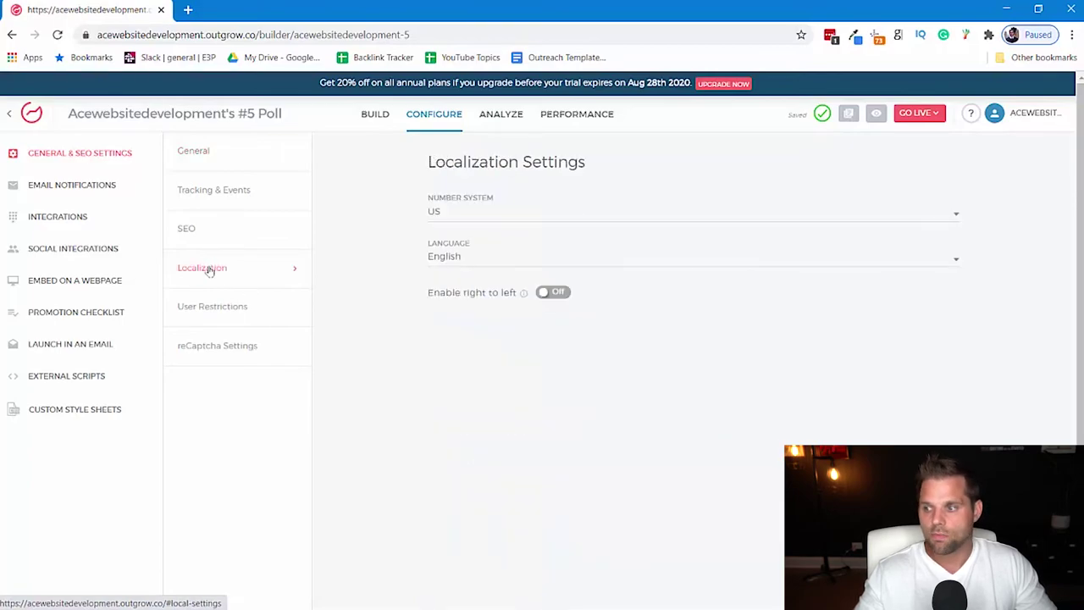
click(207, 195)
click(210, 157)
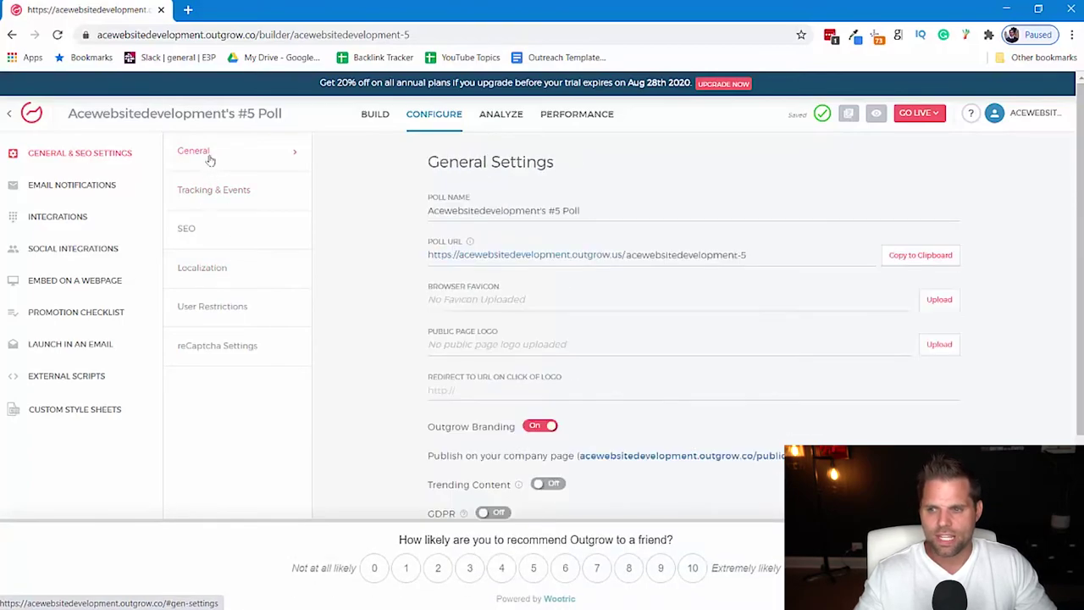
click(93, 194)
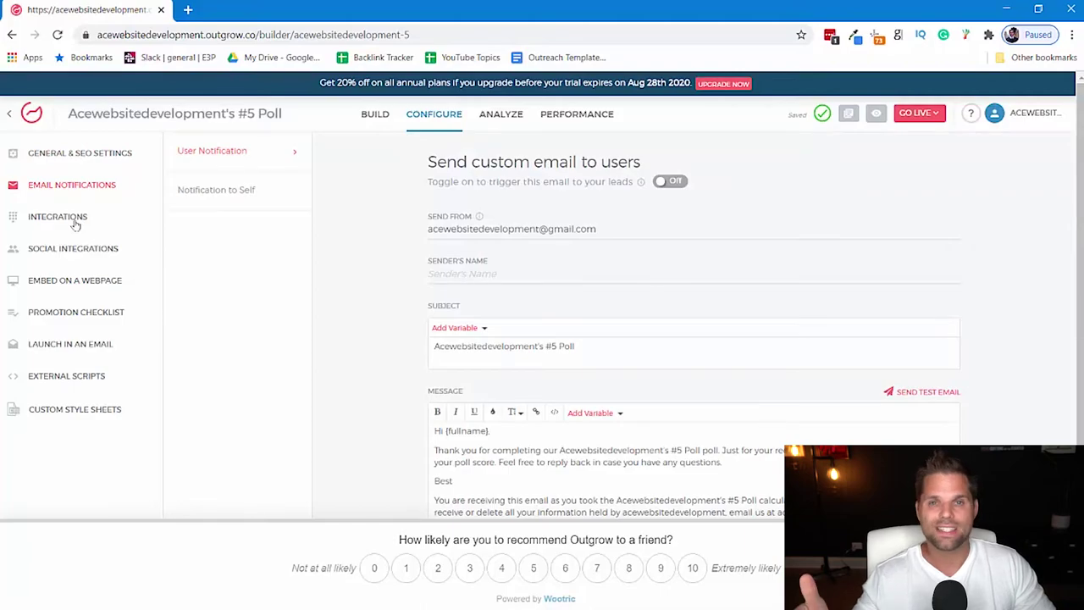
Step: Review the lead and social integrations, then open the Embed on a Webpage options
click(76, 225)
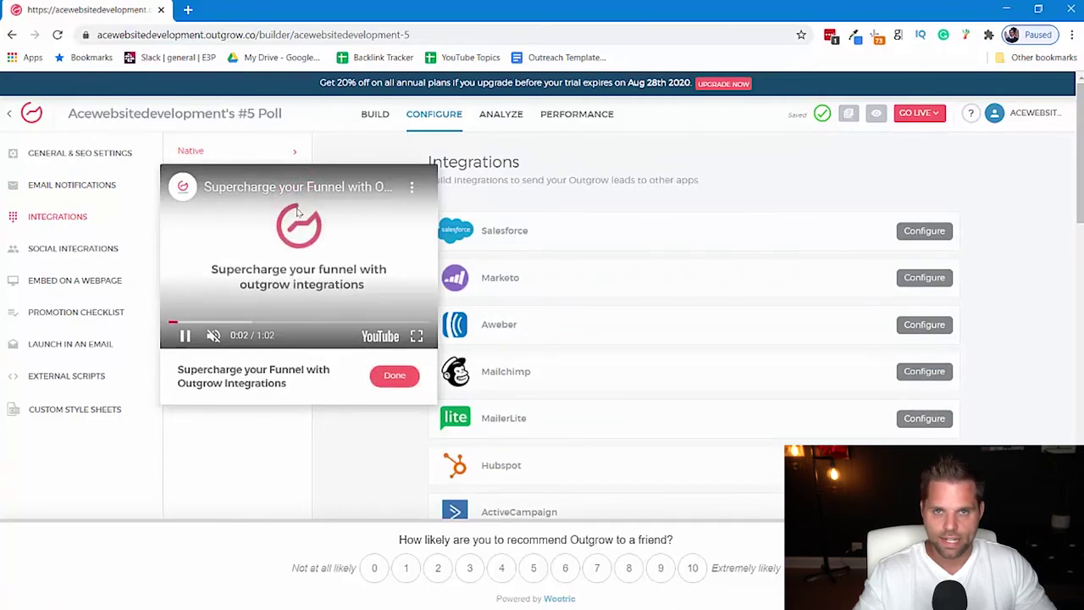
click(394, 375)
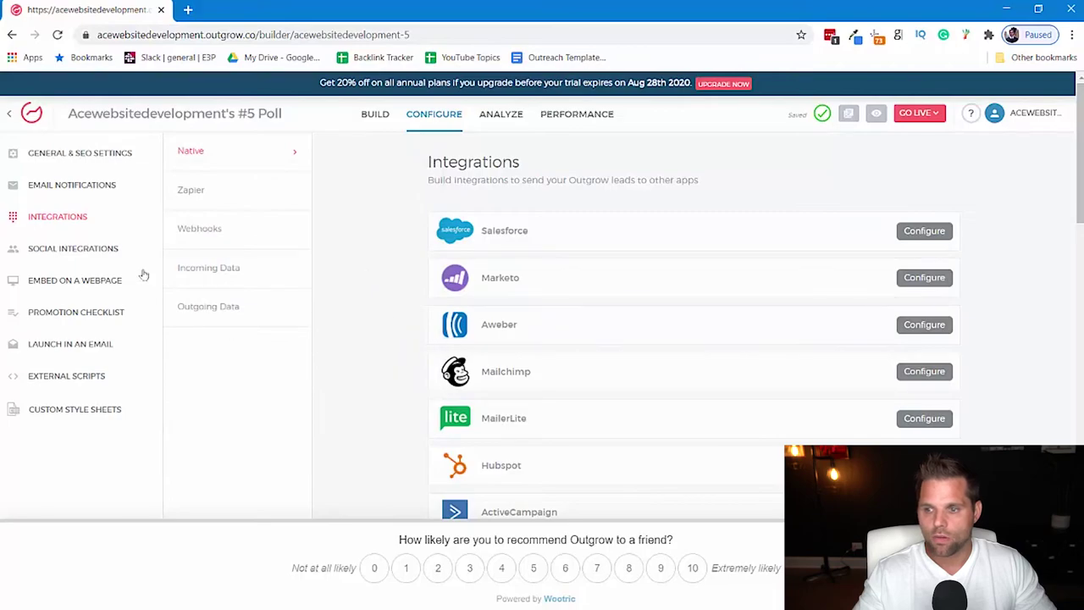
click(56, 249)
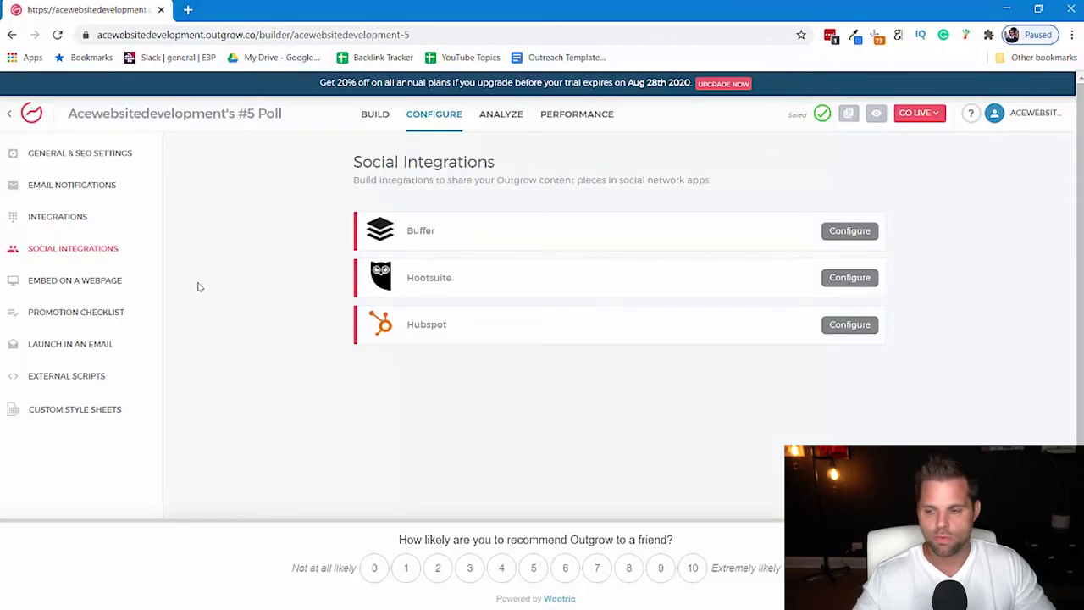
click(107, 288)
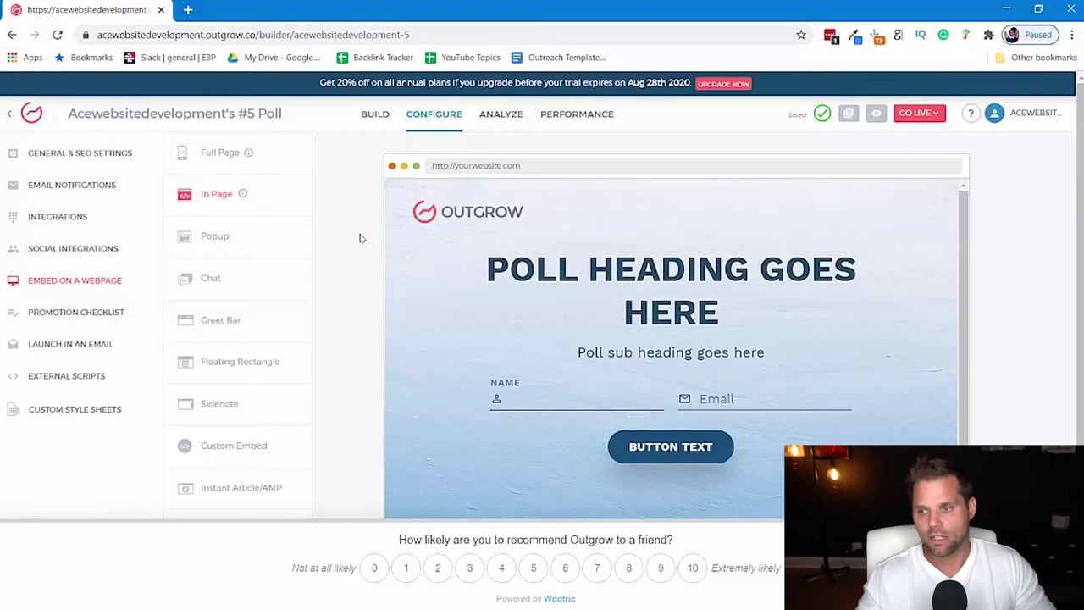
Step: Look over the Promotion Checklist, Launch in an Email and External Scripts pages, then General & SEO Settings
click(92, 322)
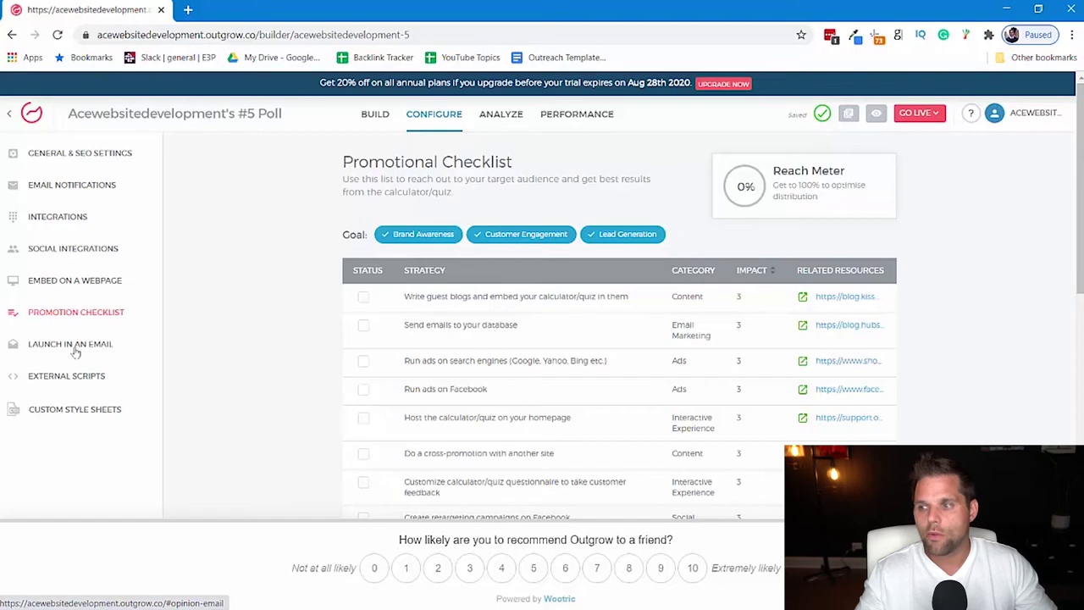
click(76, 352)
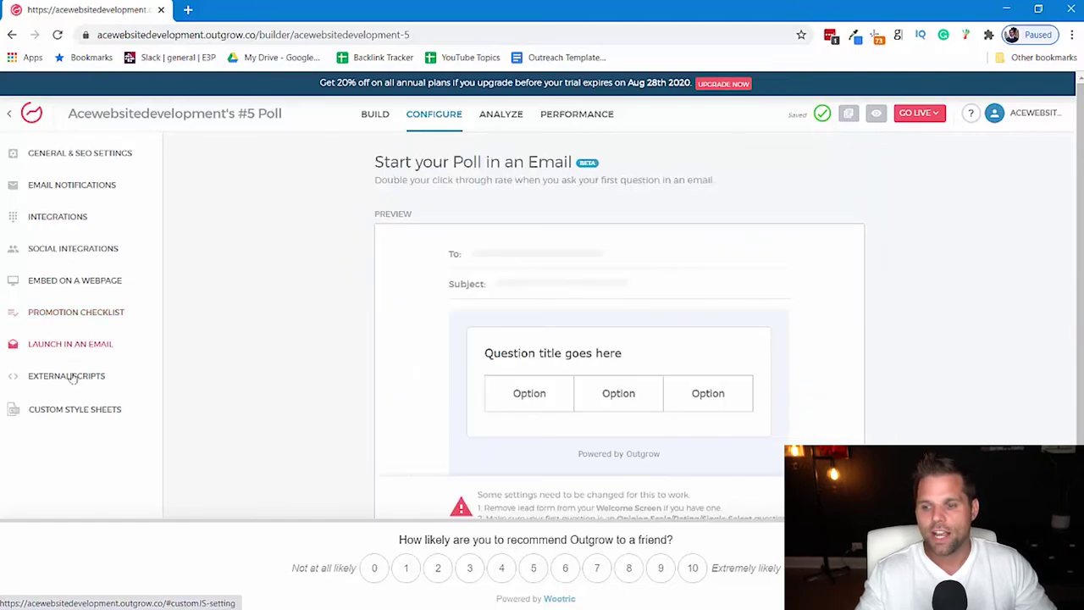
click(73, 378)
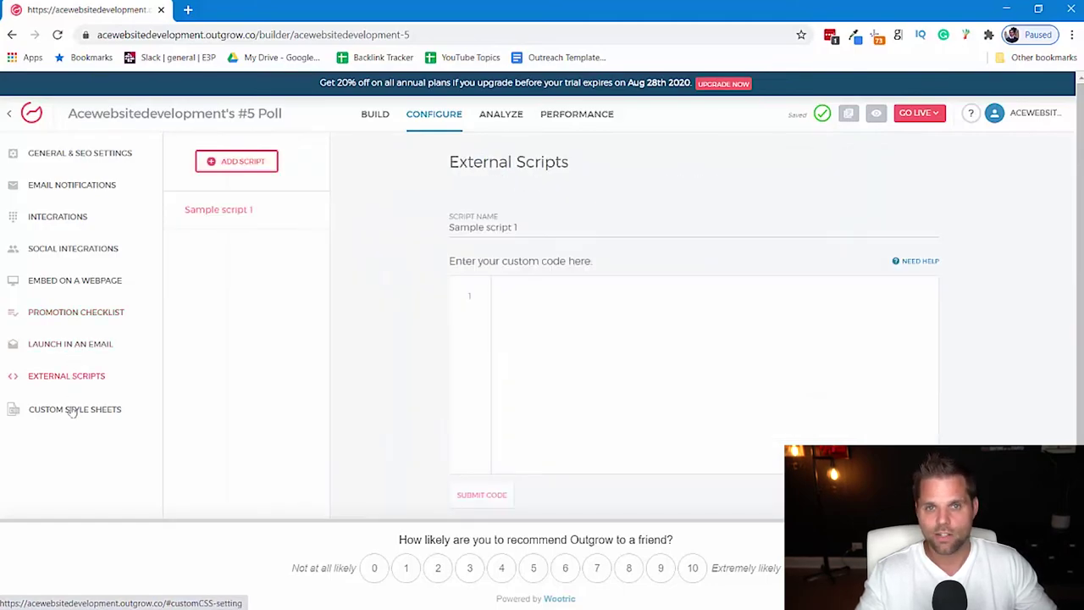
click(63, 156)
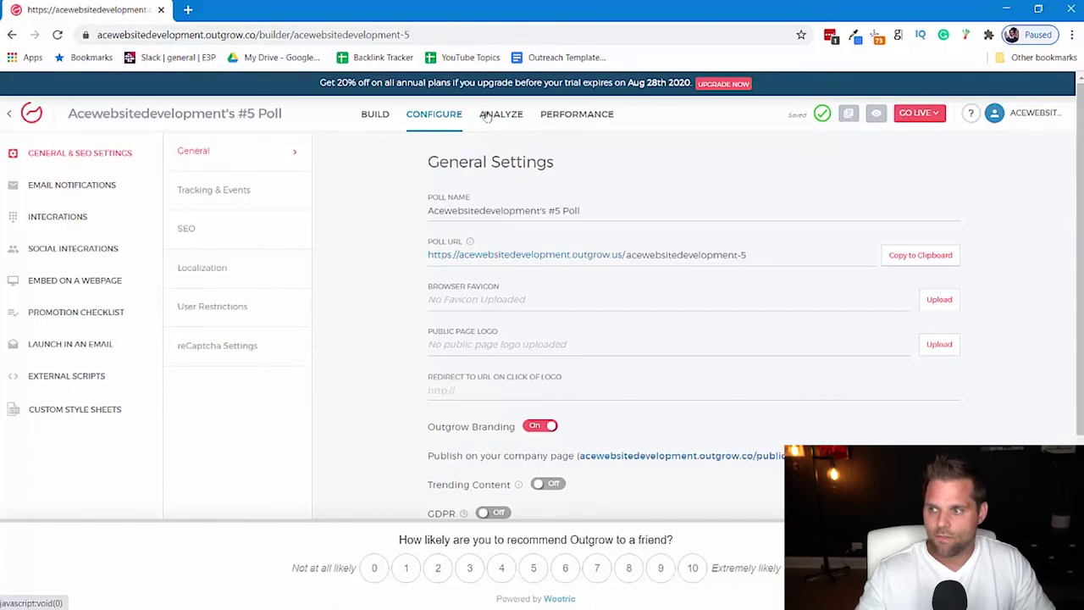
Step: View the poll's Analyze tab, then its Performance scores showing 79% overall
click(490, 116)
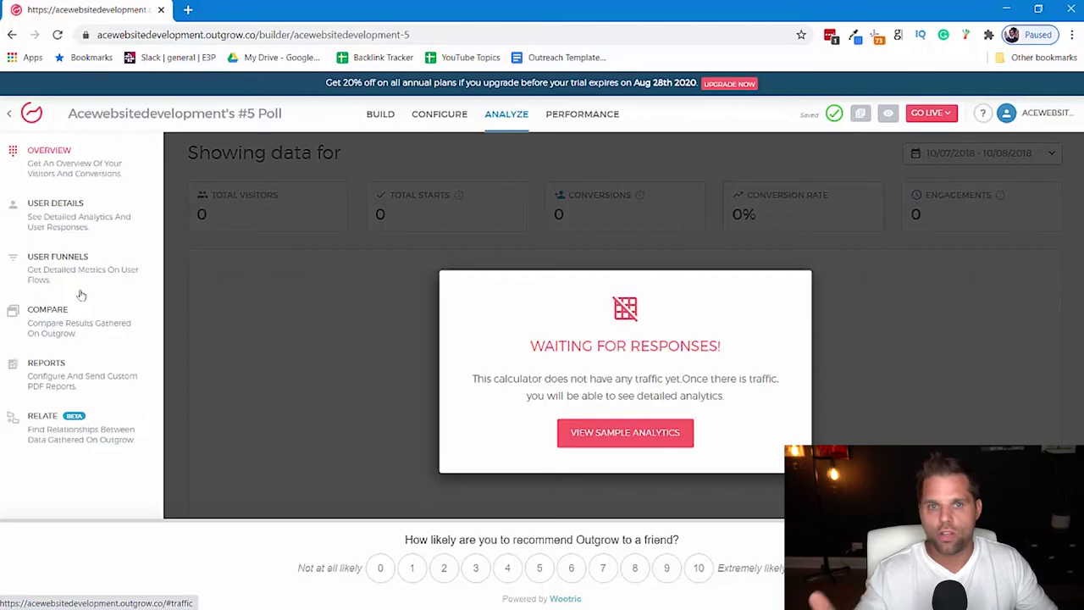
click(573, 121)
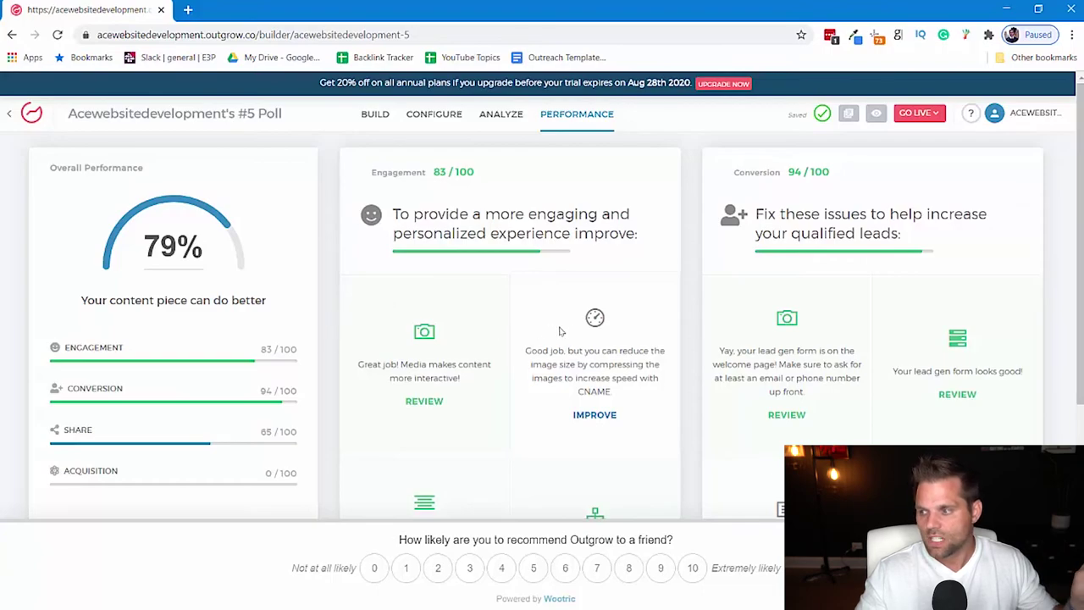
scroll(580, 318, down, 3)
scroll(579, 318, up, 3)
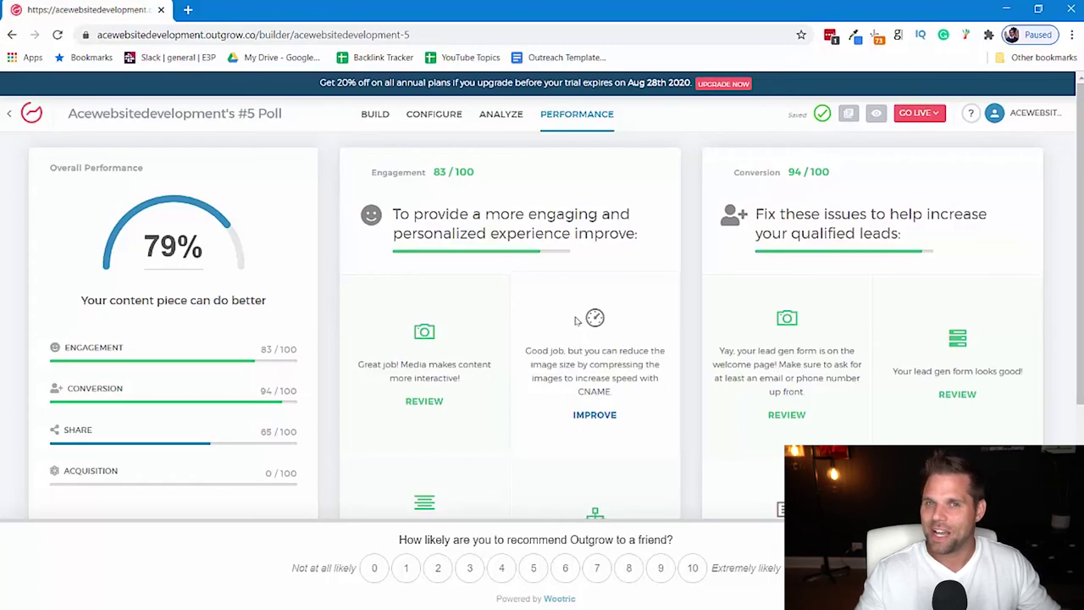
Step: Return to the dashboard and go to Outgrow's Pricing page from the site header
click(10, 113)
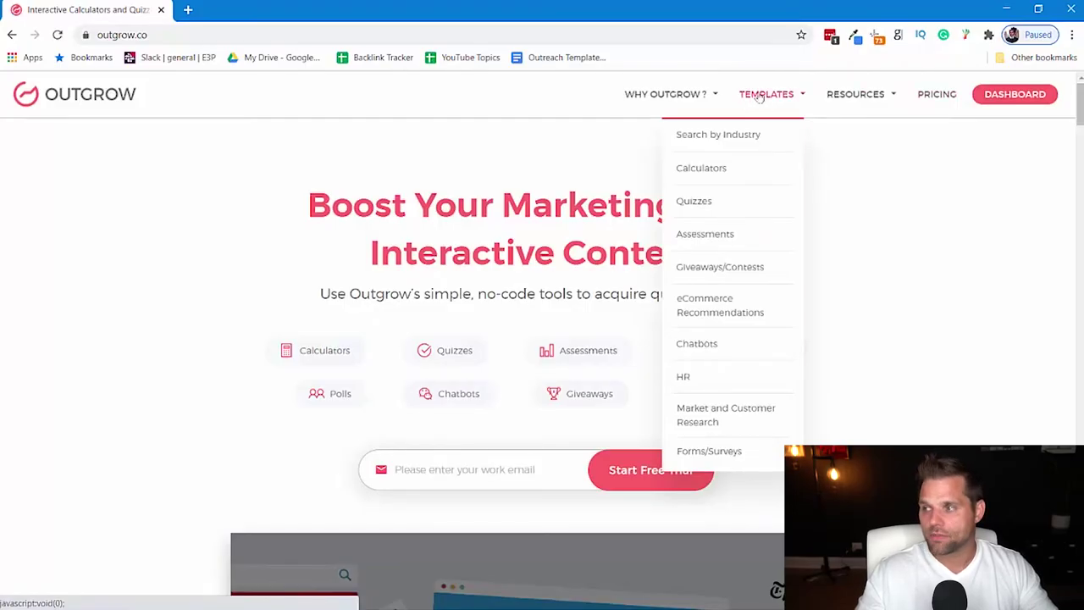
click(925, 97)
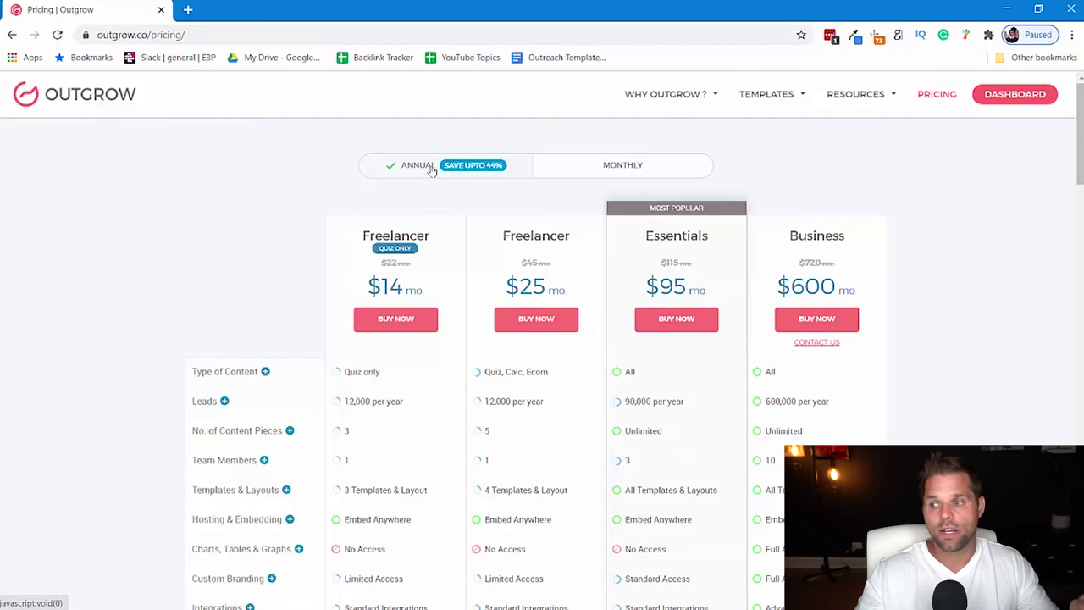
click(642, 168)
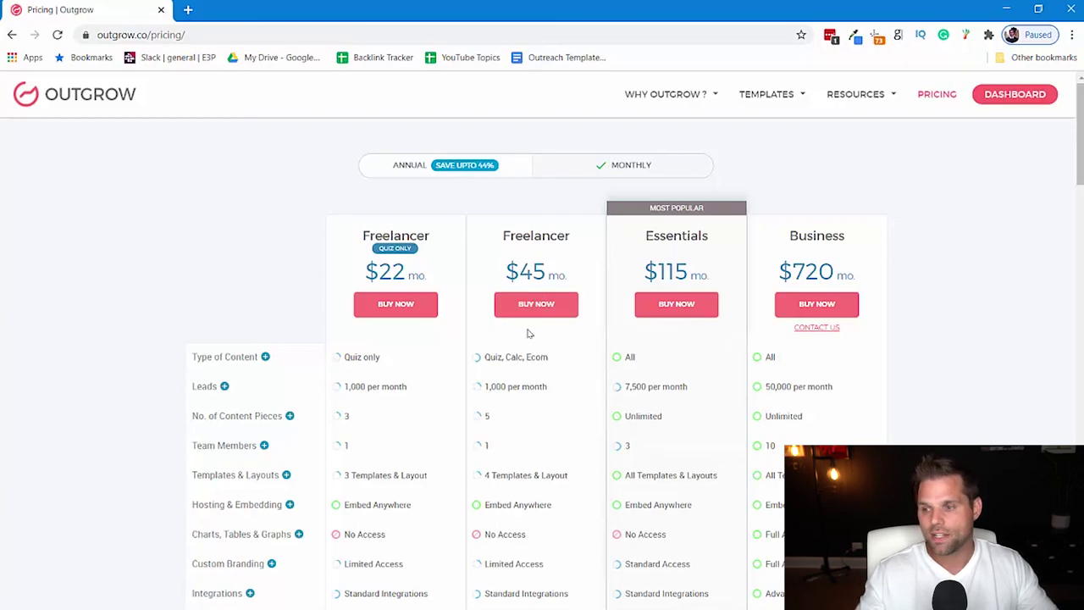
scroll(375, 489, down, 2)
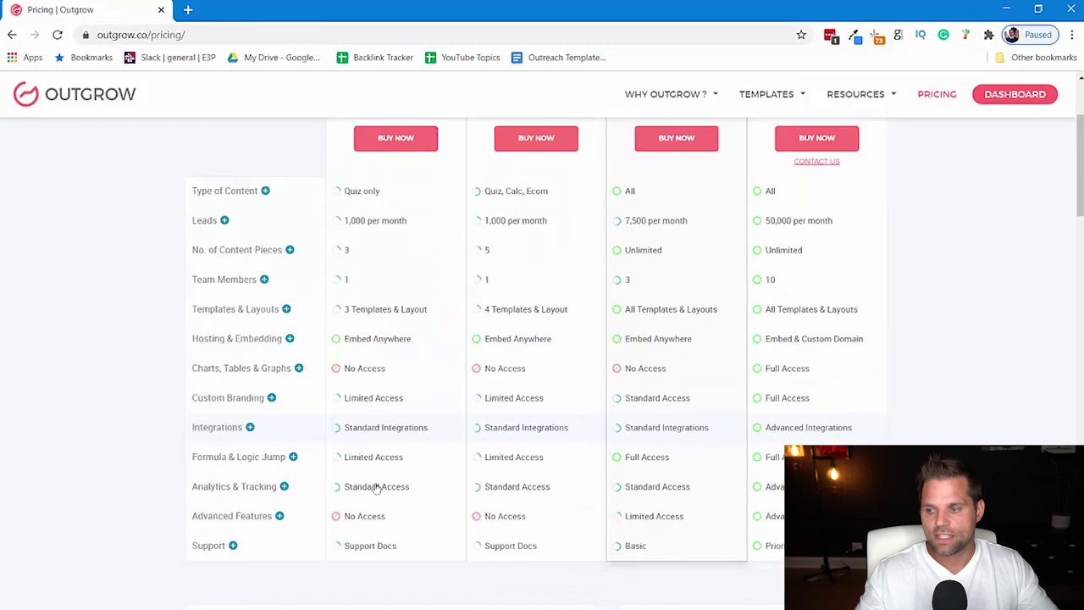
scroll(390, 296, up, 2)
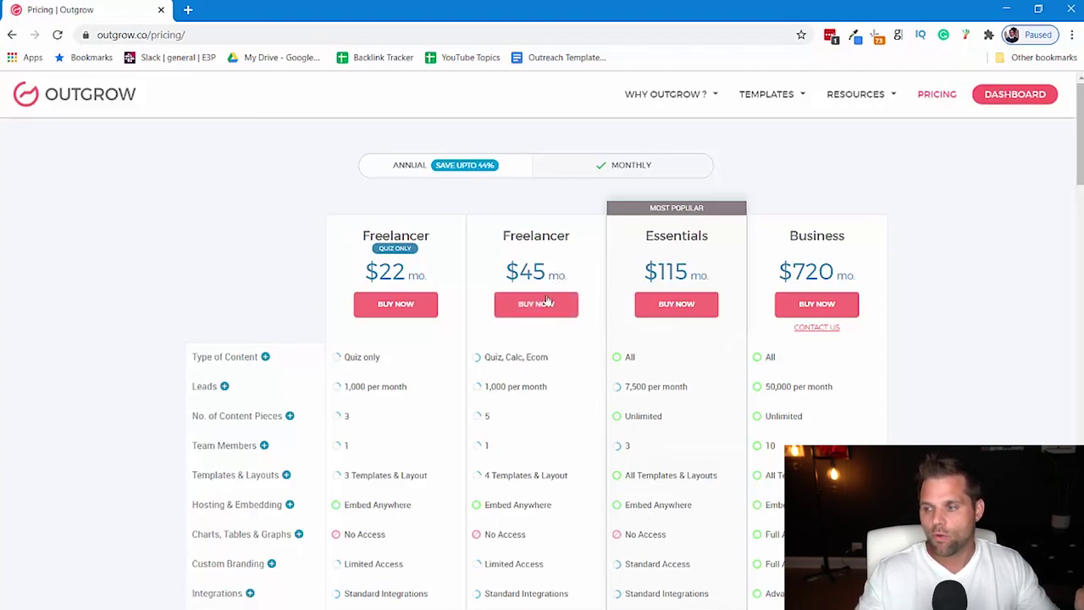
click(400, 166)
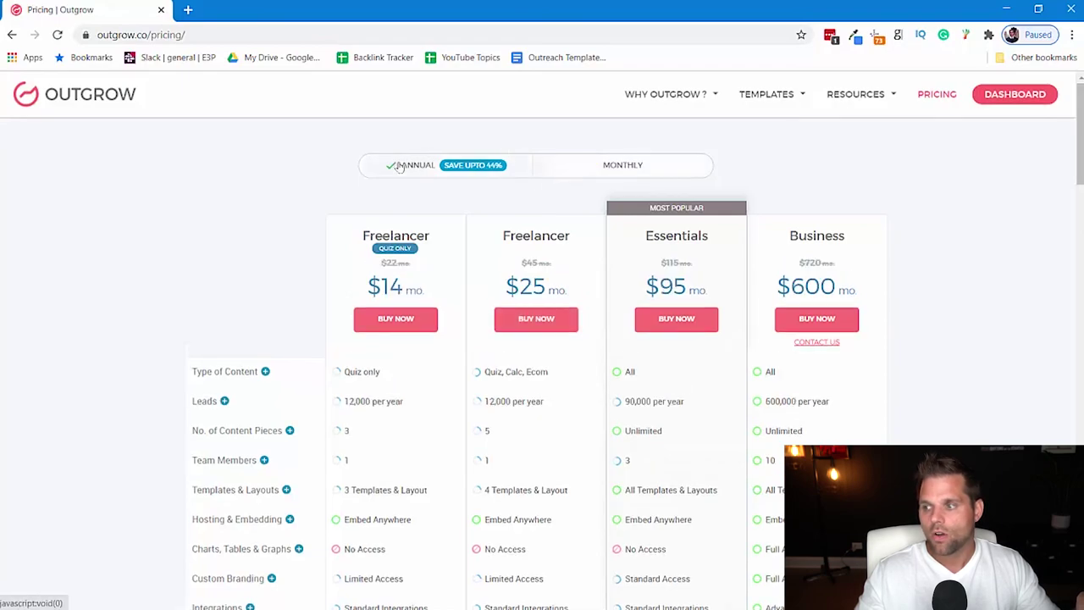